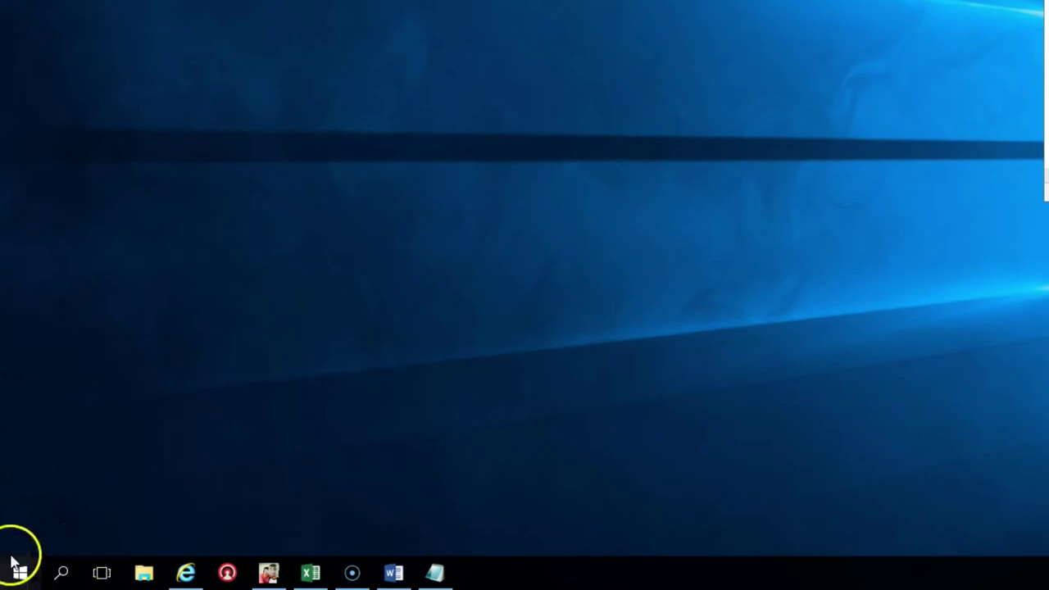
Find Hälytykset ja kello in the full list of applications and pin it to Start
click(20, 571)
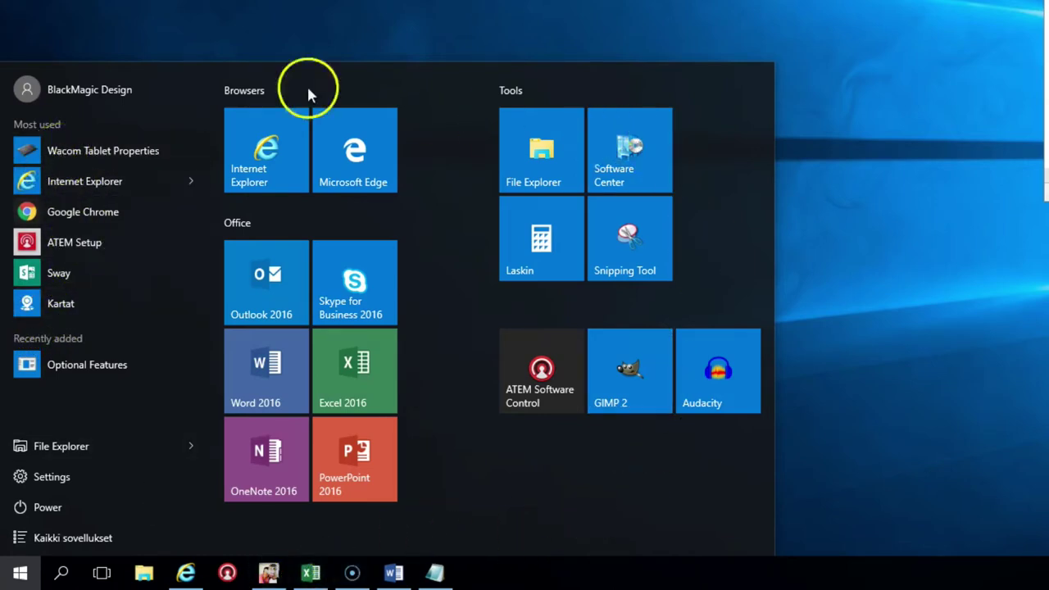
click(601, 283)
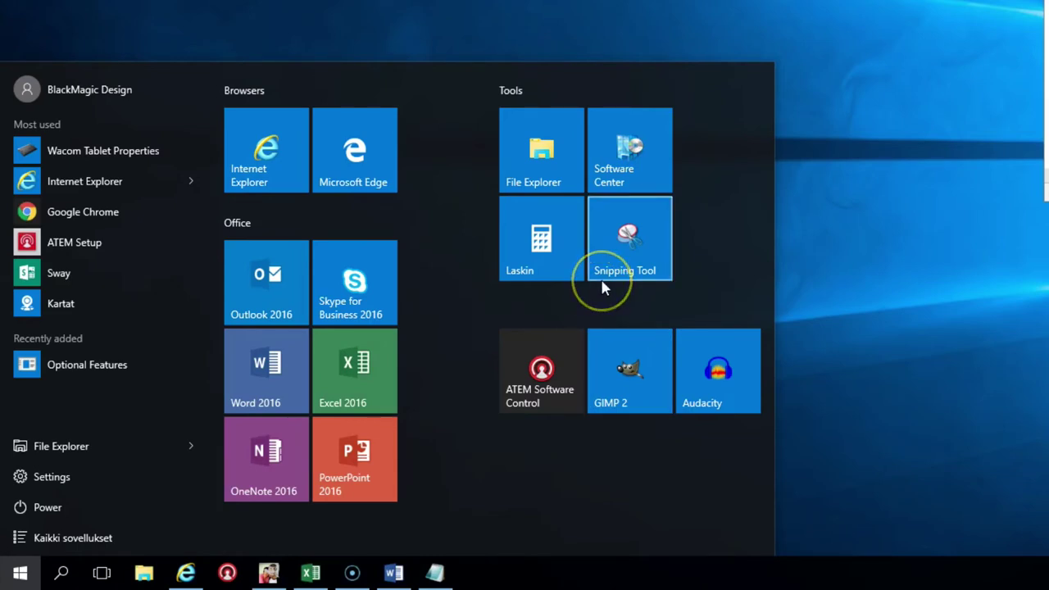
click(270, 228)
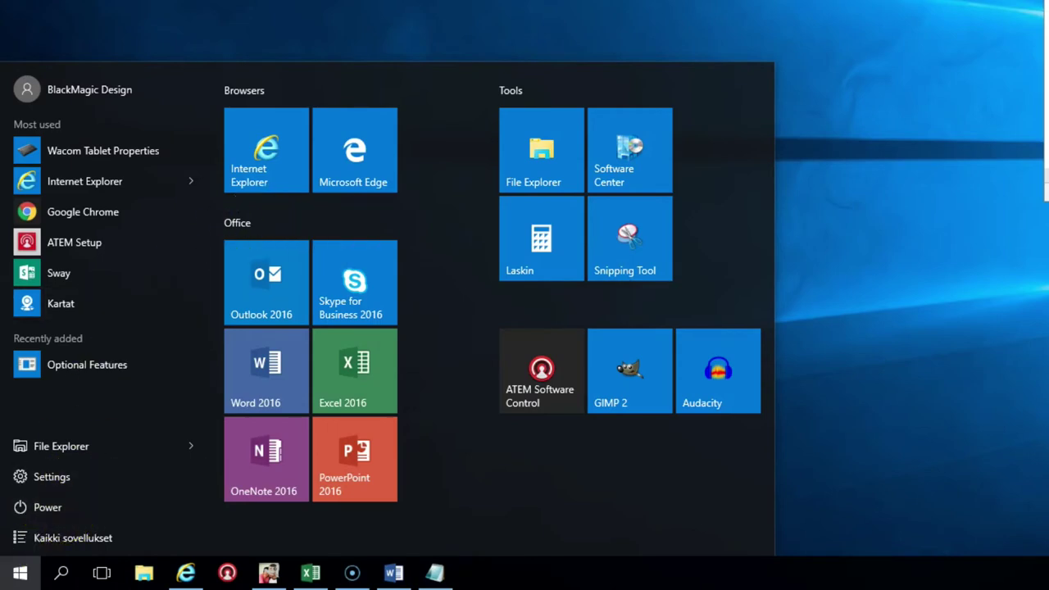
click(24, 538)
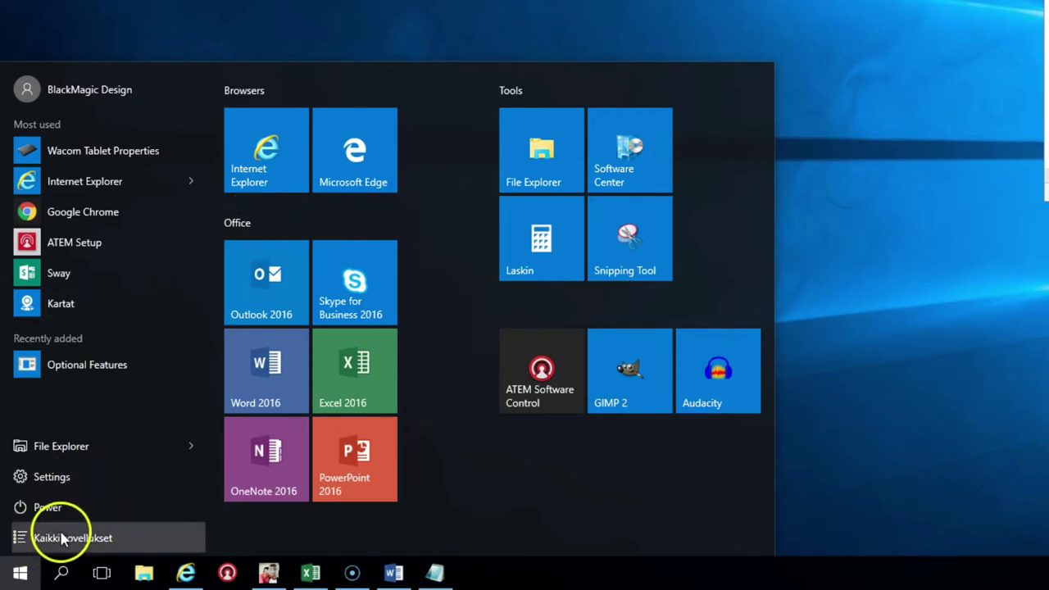
scroll(115, 393, down, 4)
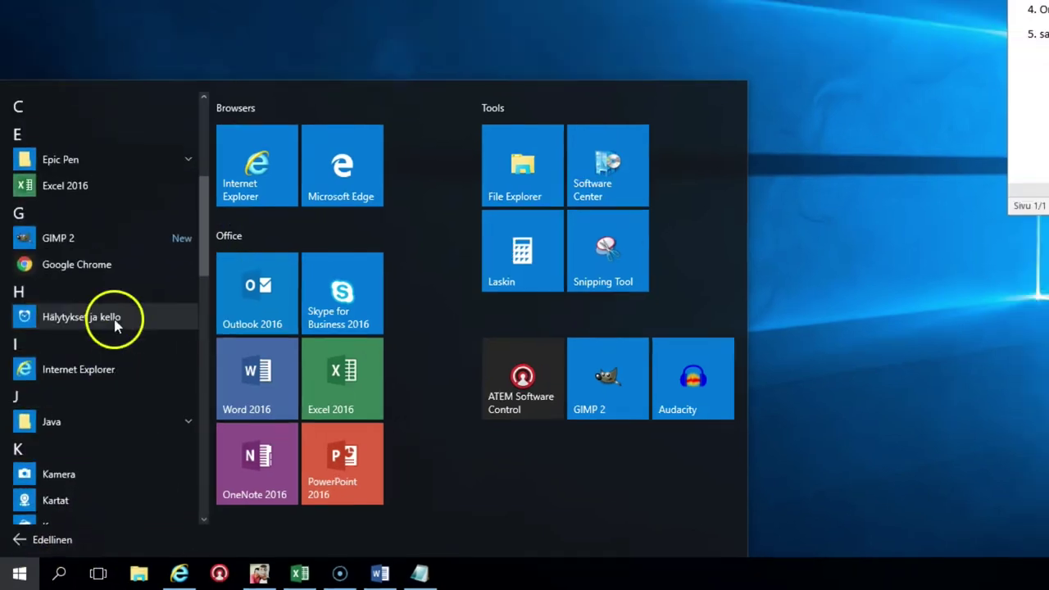
right_click(64, 320)
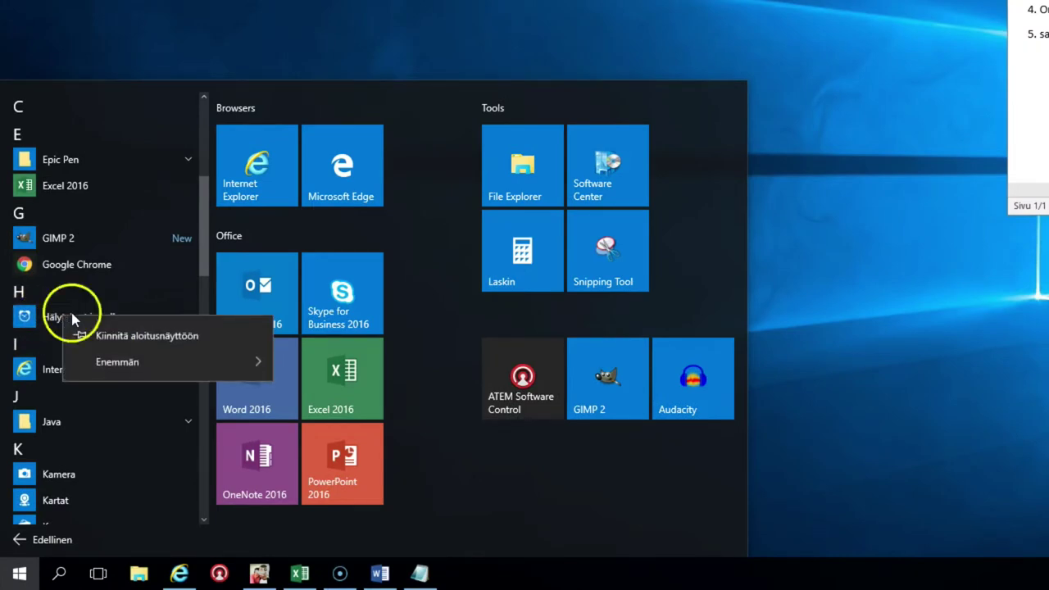
click(117, 336)
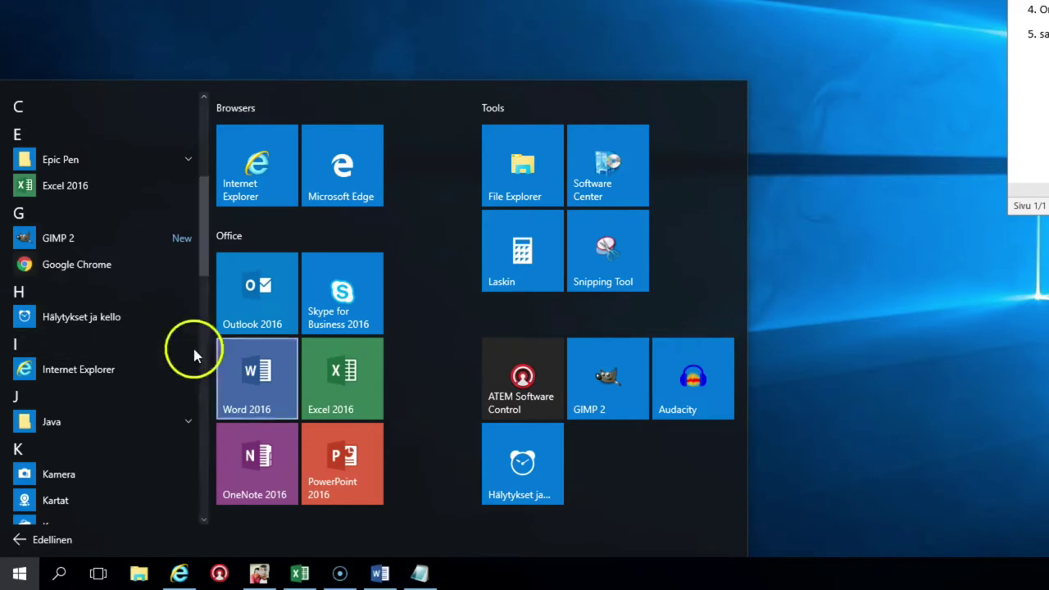
Unpin the Hälytykset ja kello tile from Start and go back from the full application list
right_click(523, 473)
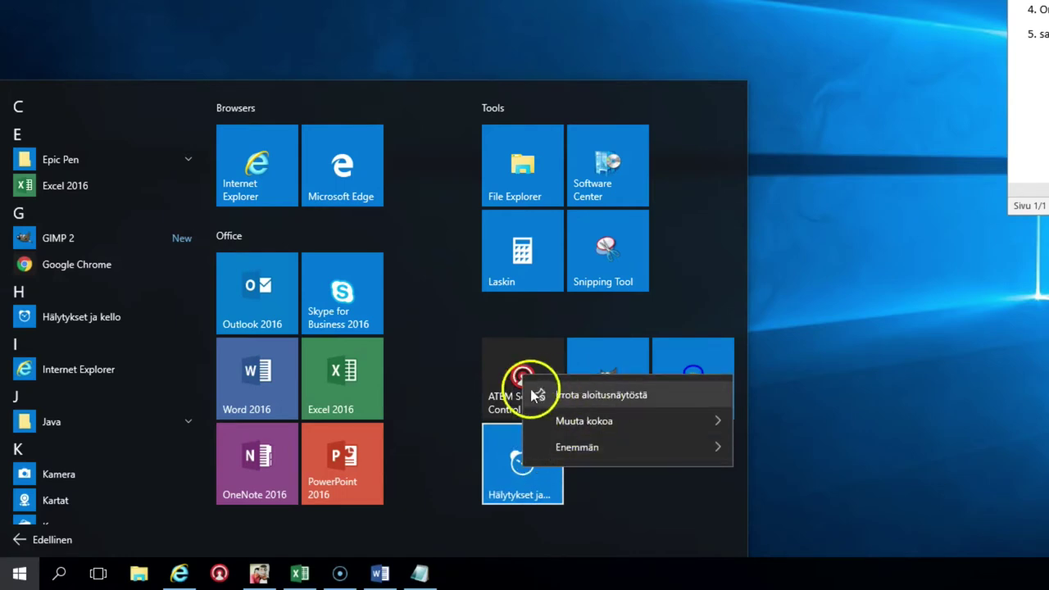
click(579, 397)
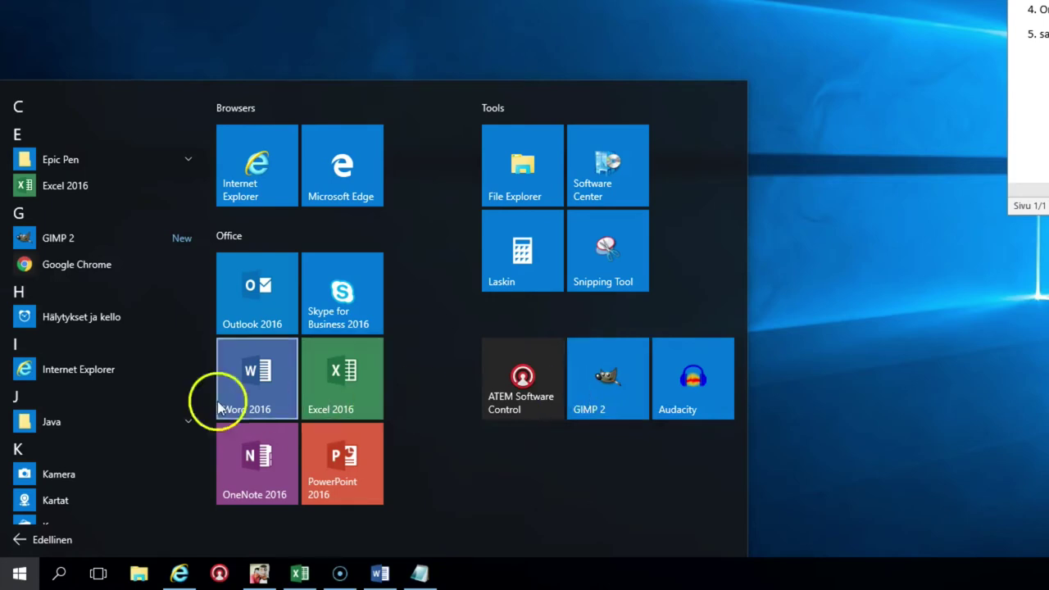
scroll(123, 400, down, 15)
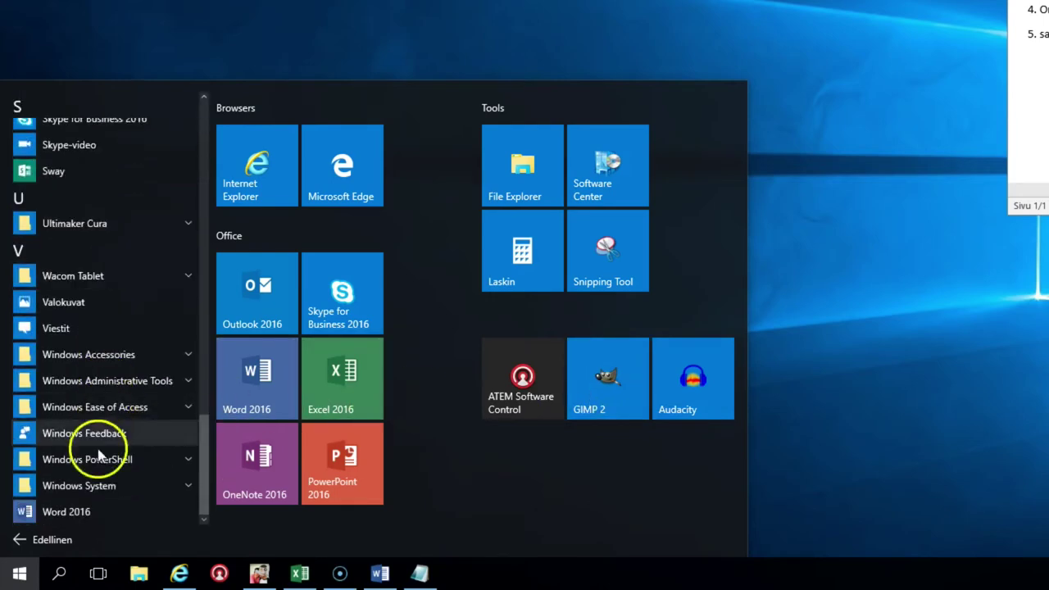
click(19, 540)
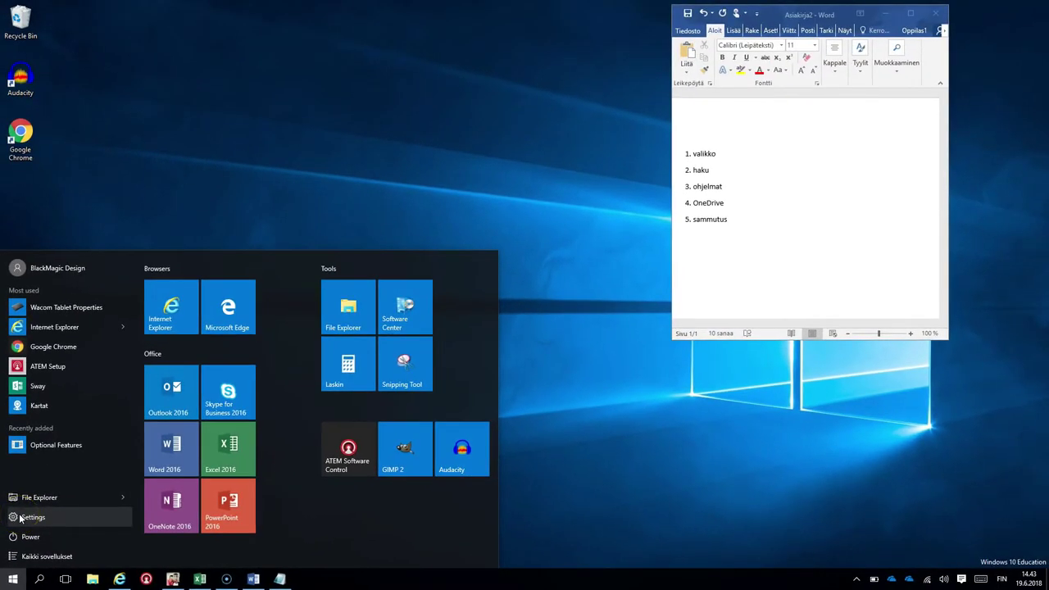
View the Windows Settings categories, close the Settings window and open File Explorer
click(20, 517)
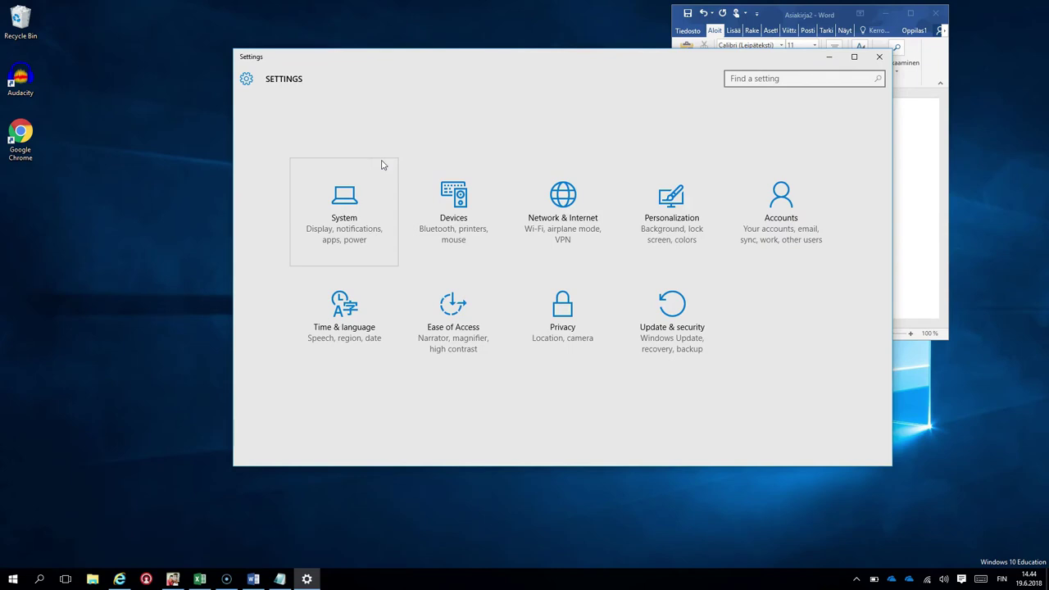
click(882, 57)
click(12, 579)
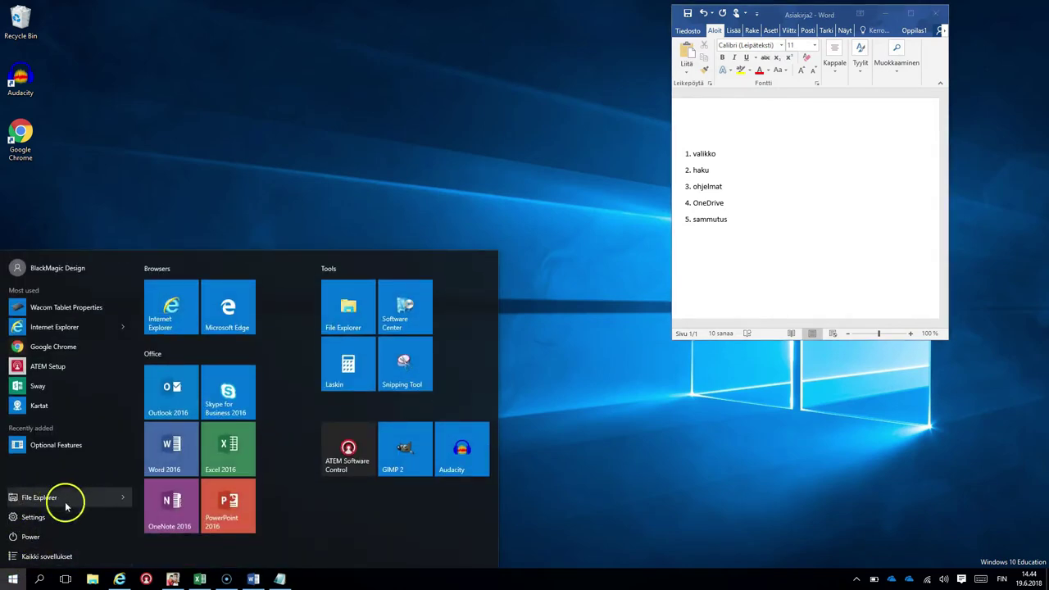
click(92, 579)
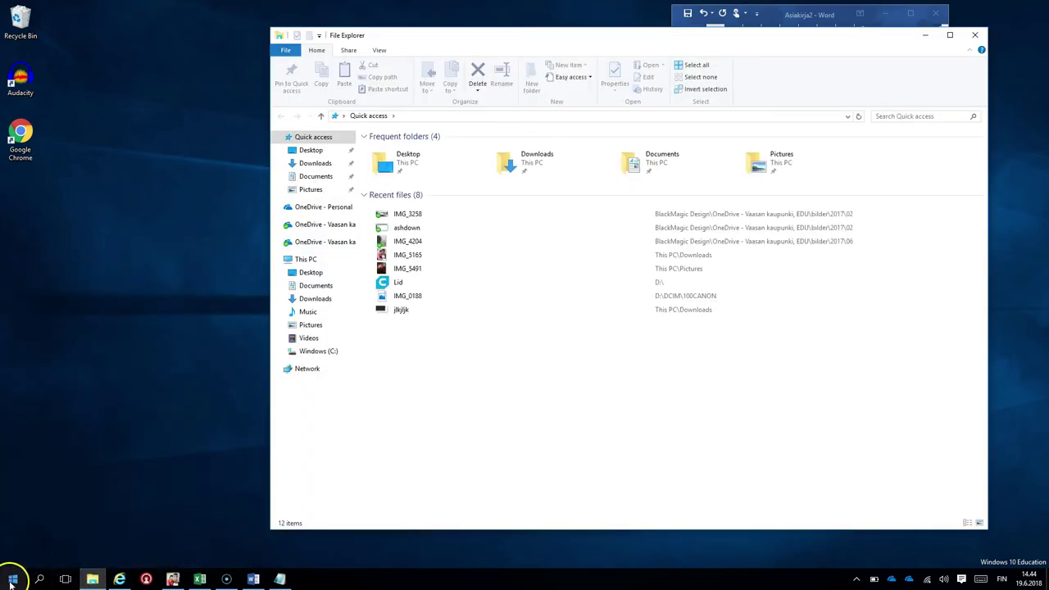
Show the signed-in account's options for locking the computer, signing out and switching accounts
click(10, 581)
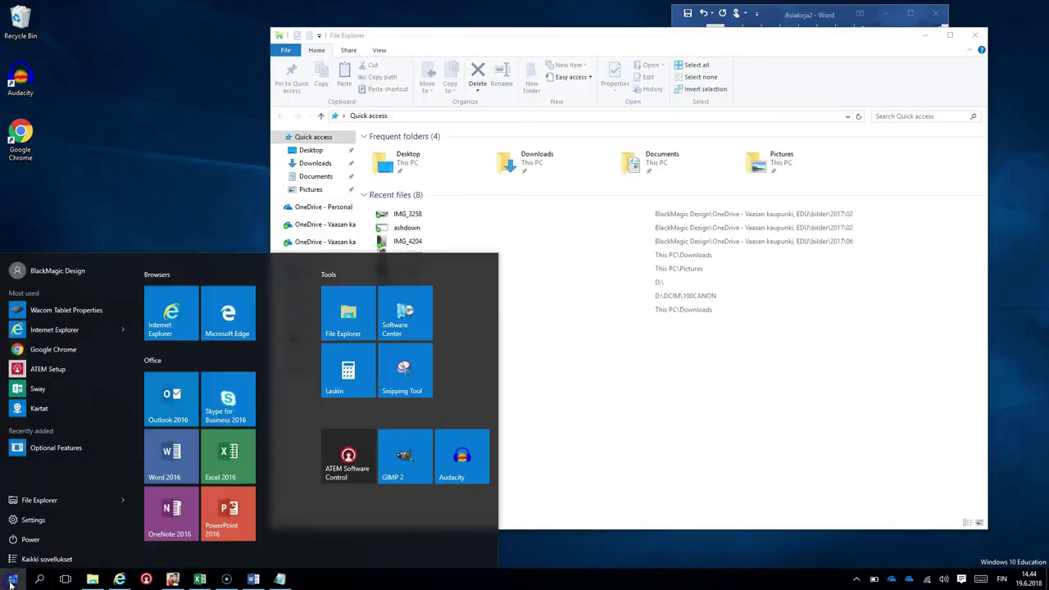
click(31, 268)
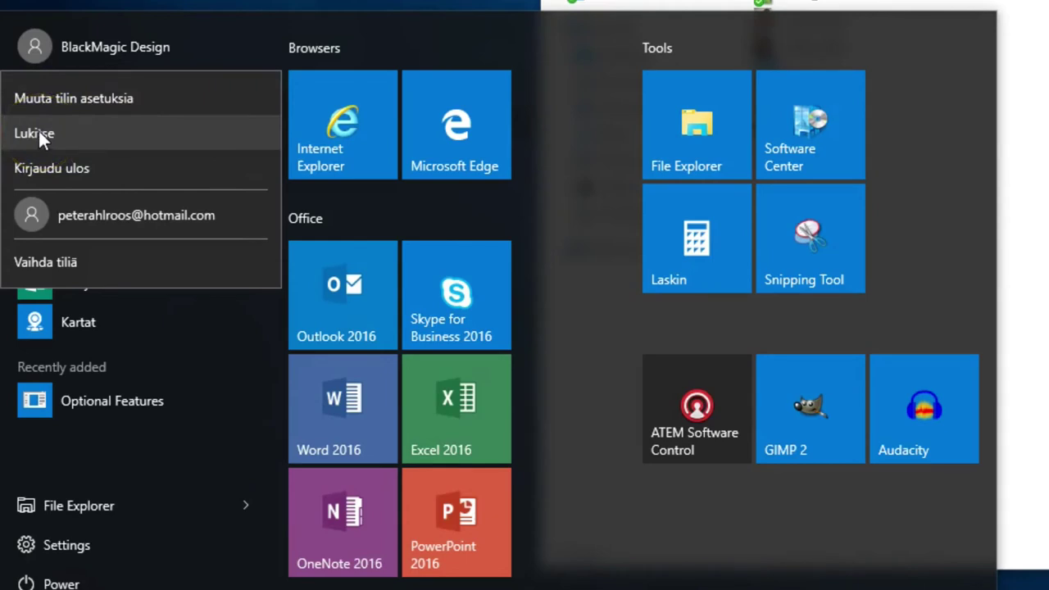
click(39, 128)
click(58, 121)
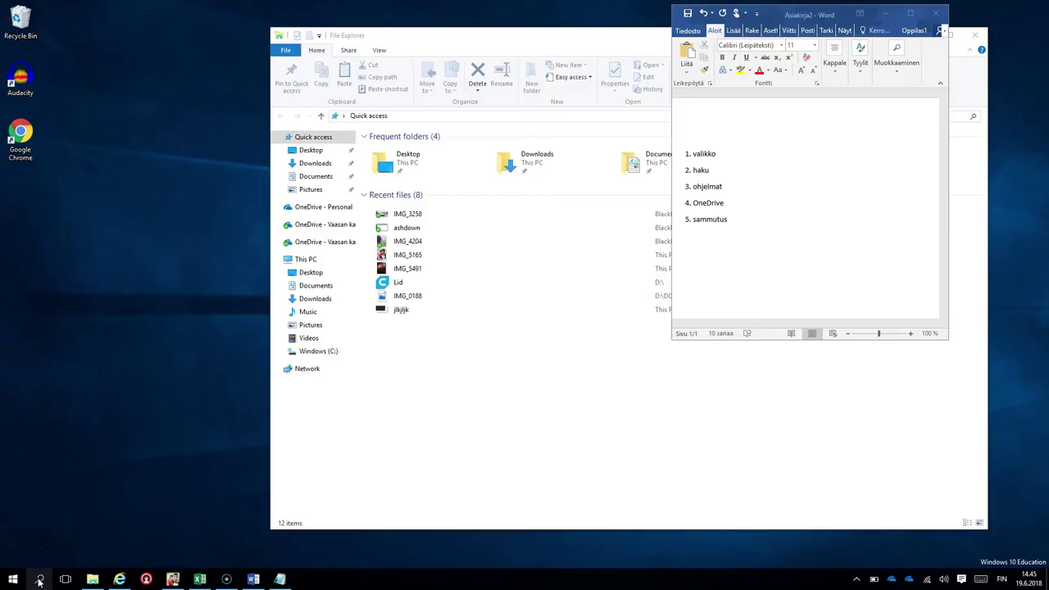
Search Windows for "wo" and for "te", and clear the search text
click(38, 580)
text(wo)
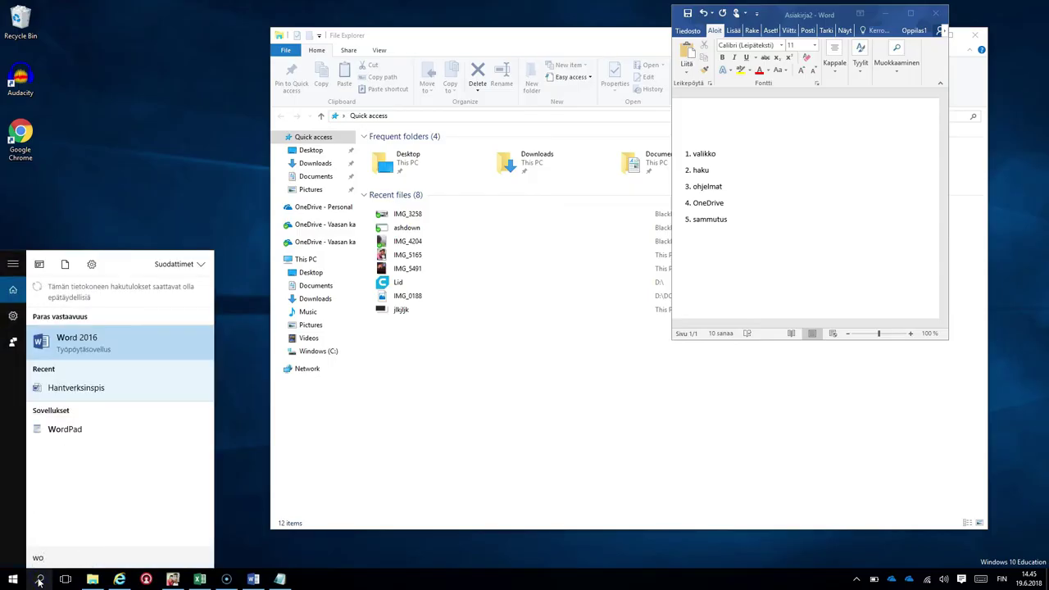
key(BackSpace)
text(te)
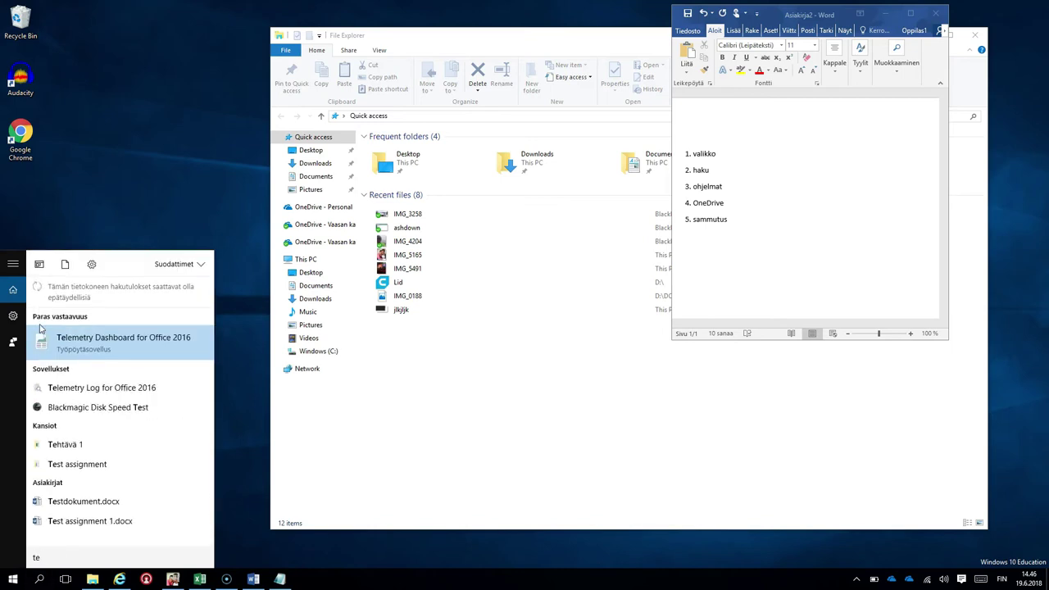
key(BackSpace)
key(BackSpace)
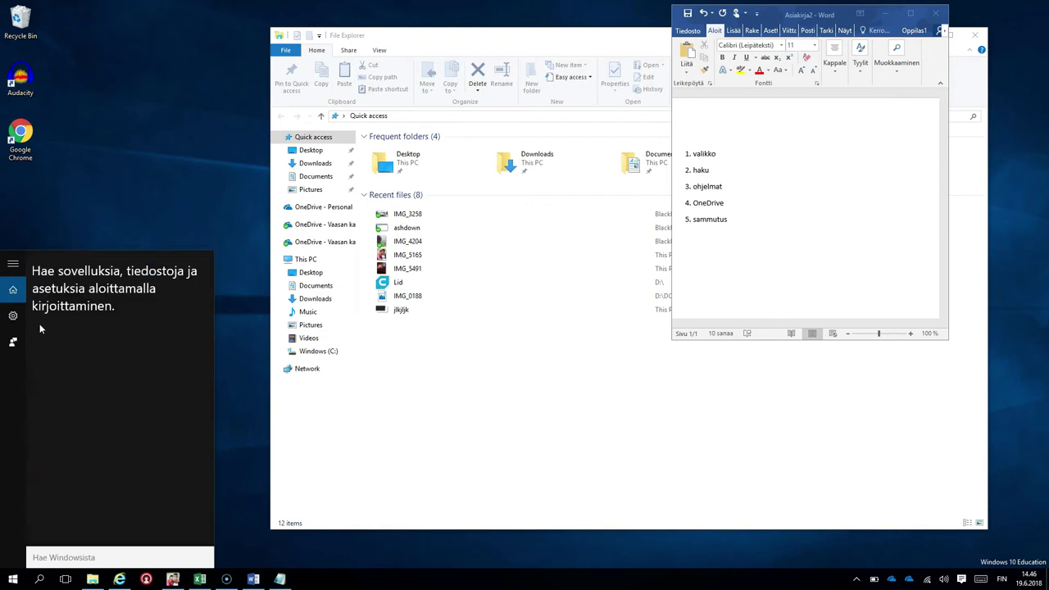
Open the Desktop folder in File Explorer and continue through the other quick access folders
click(311, 150)
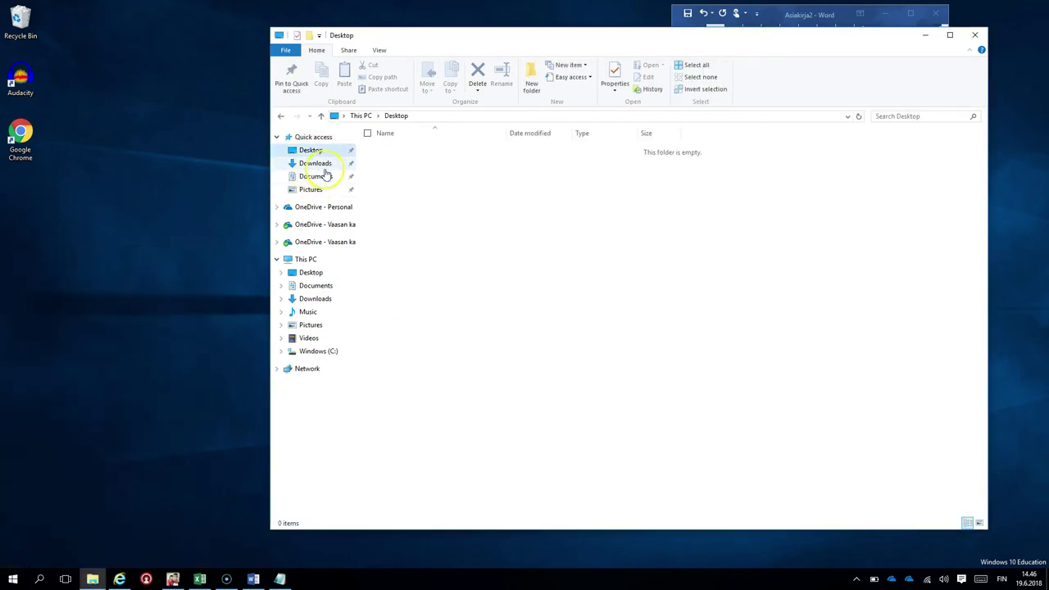
click(319, 182)
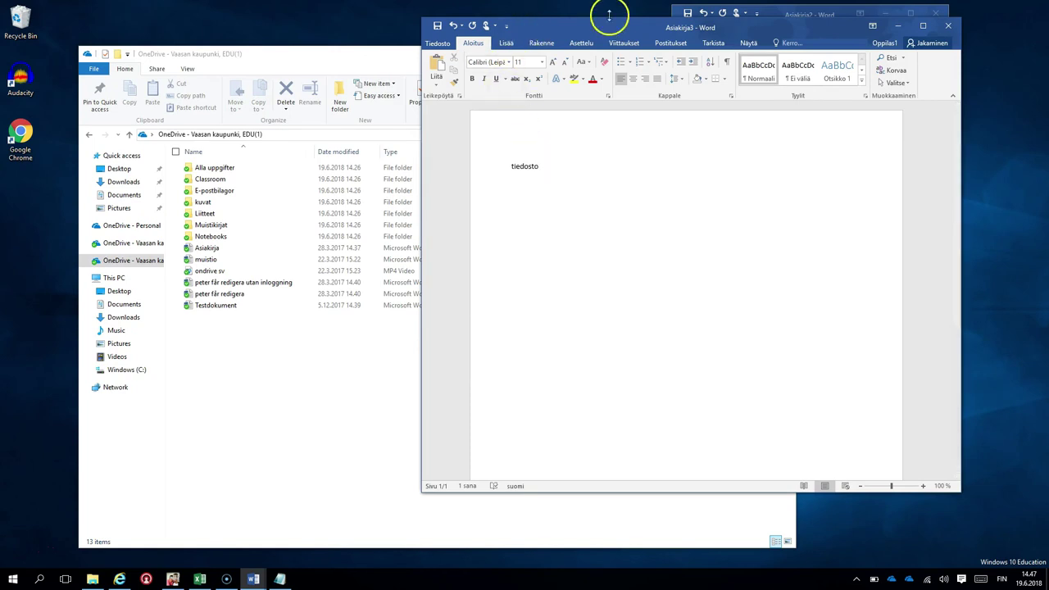
Save the Word document to OneDrive - Vaasan kaupunki, EDU as "uusi ohjevideo 1" and check its sync status in the folder
click(435, 44)
click(451, 132)
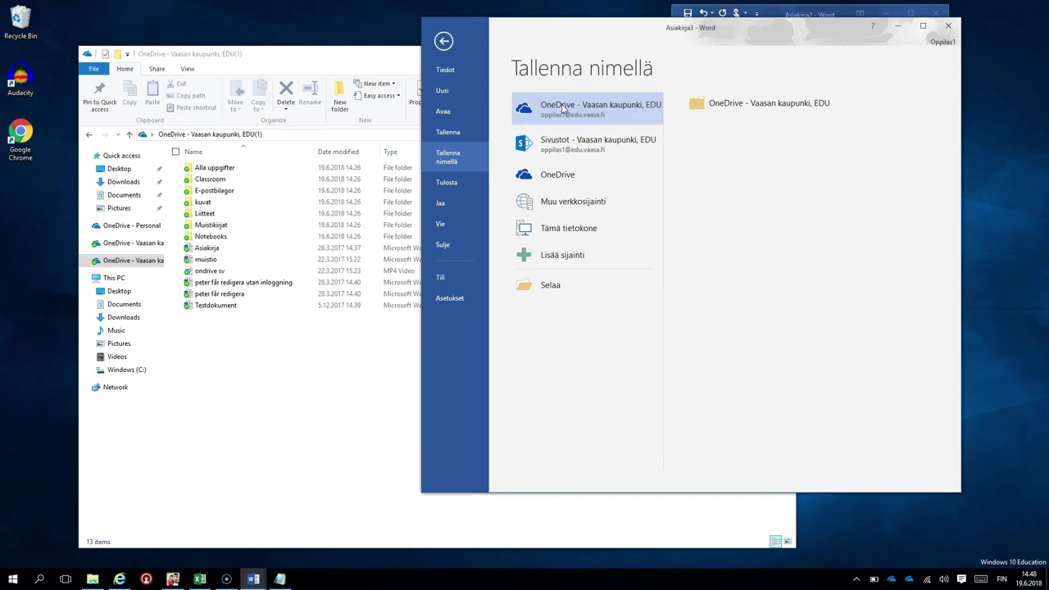
click(561, 104)
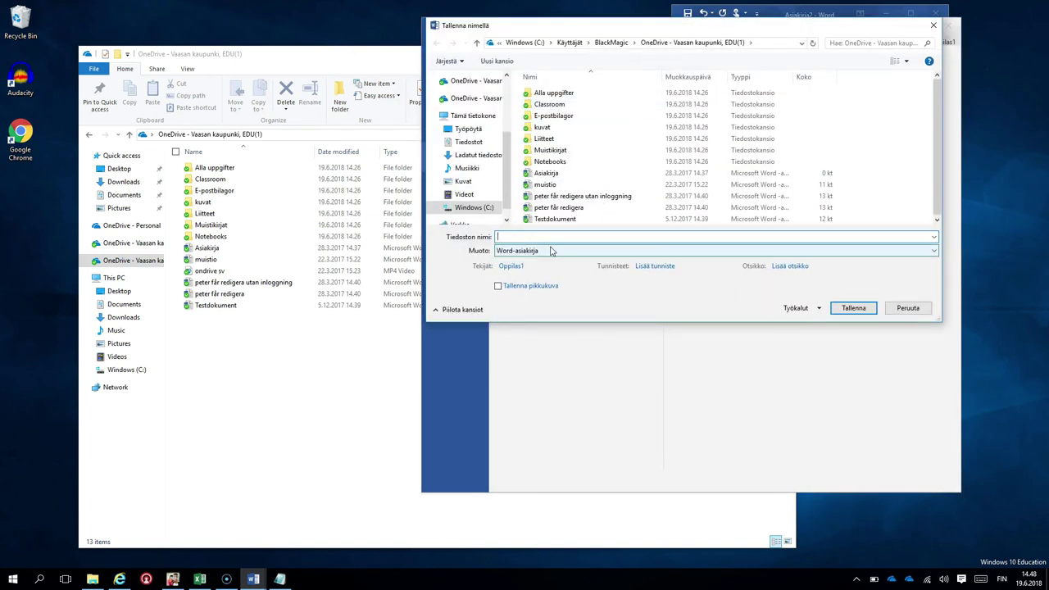
text(uusi ohjevideo 1)
click(857, 312)
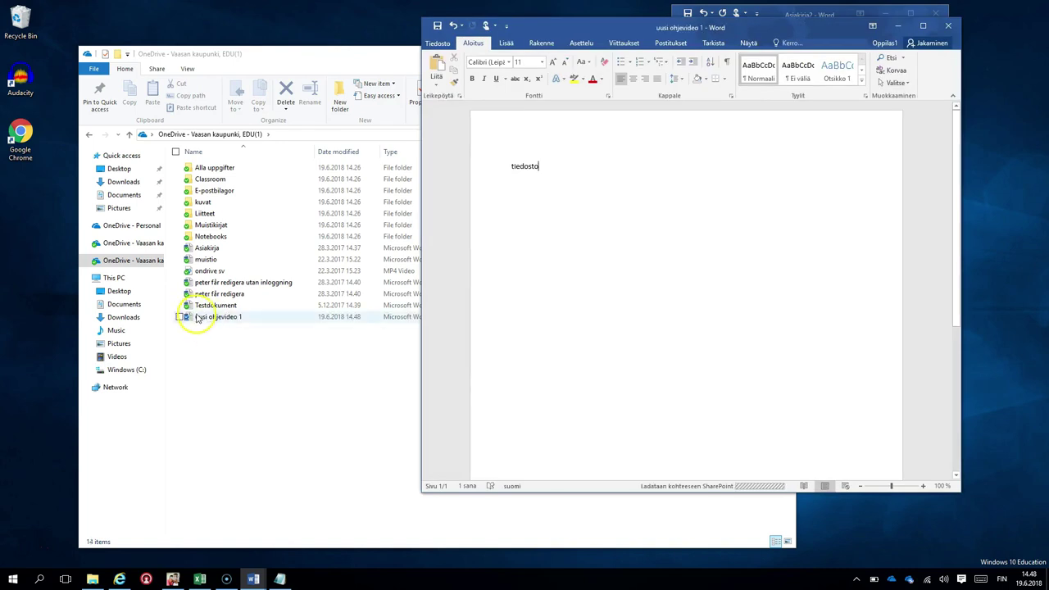
click(204, 332)
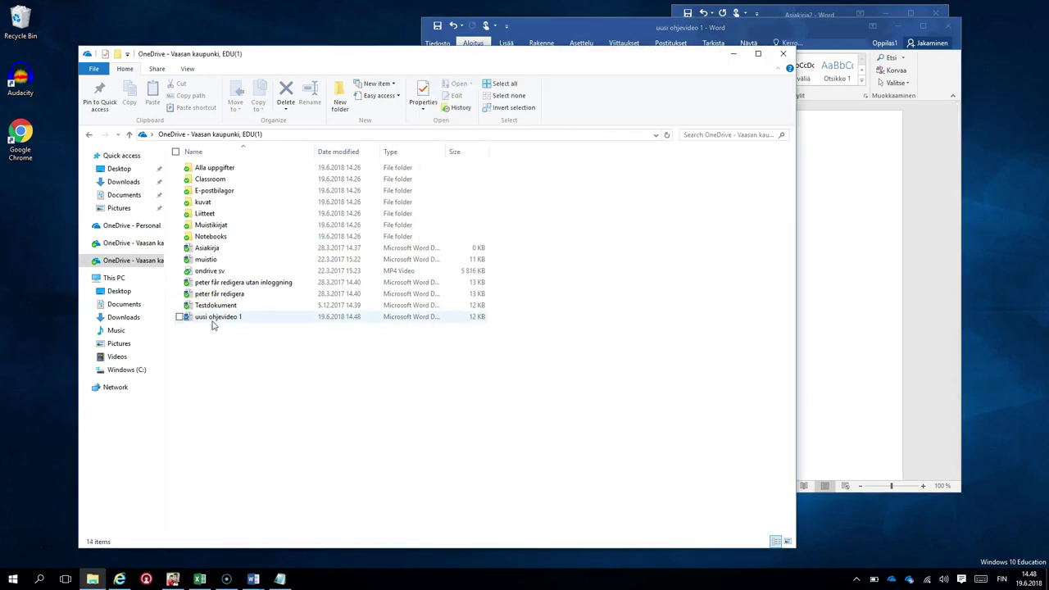
mouse_move(212, 319)
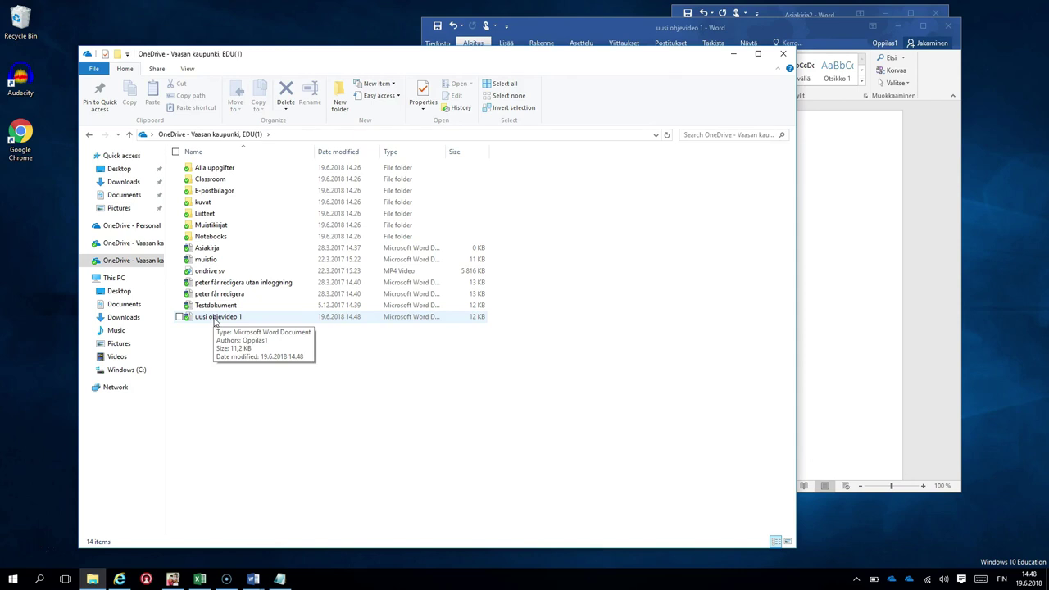
Reopen the signed-in account's options to end the Windows session
click(13, 580)
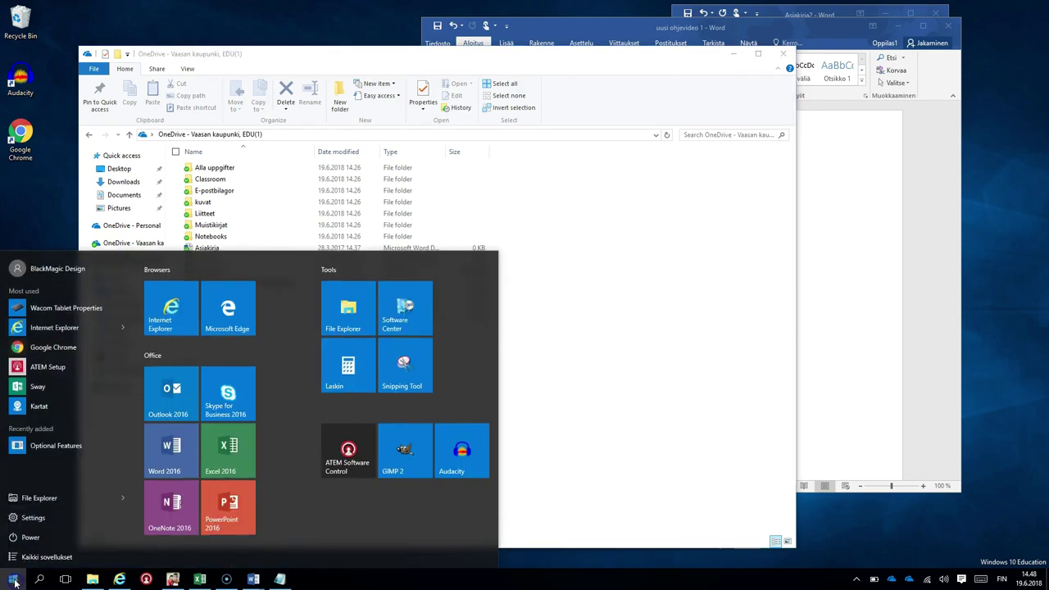
click(54, 269)
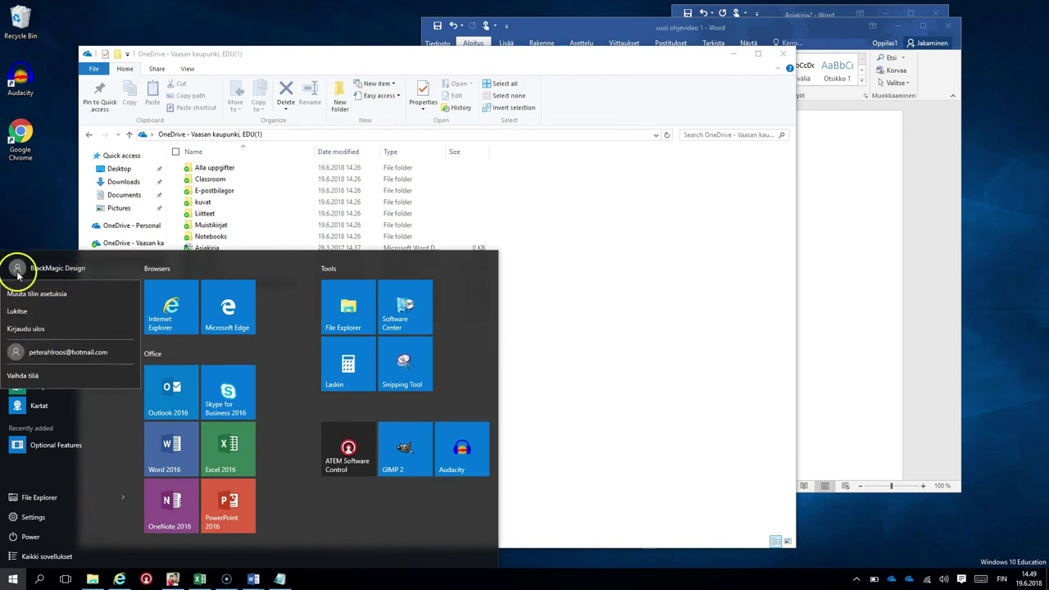